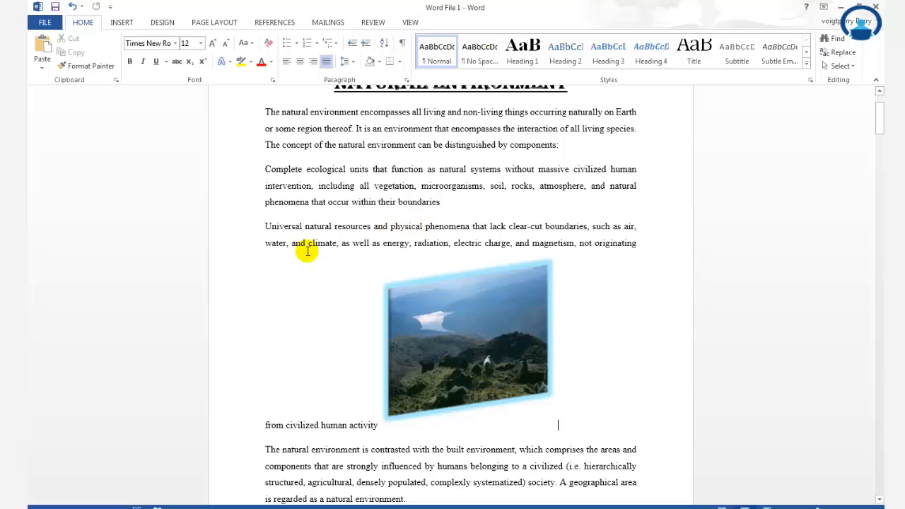
- Position the first-page landscape picture in Middle Right with Square Text Wrapping
scroll(626, 310, "down", 2)
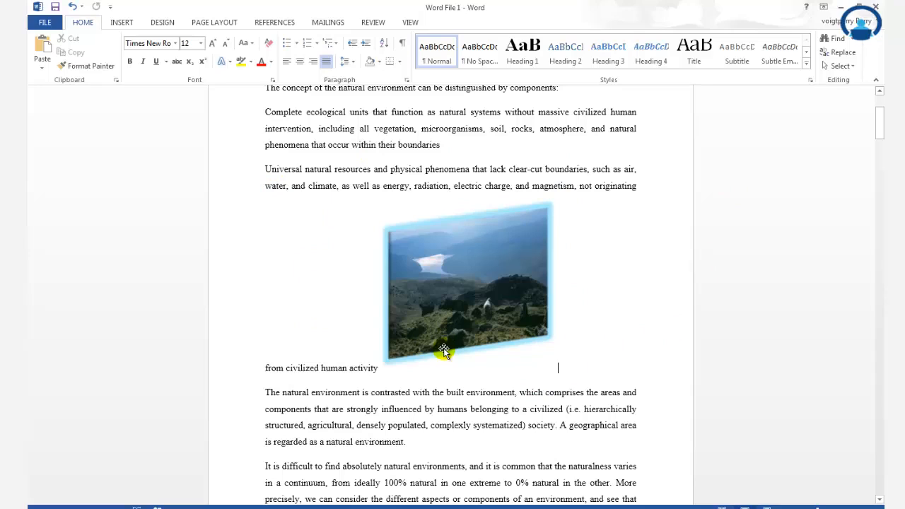
scroll(588, 339, "up", 2)
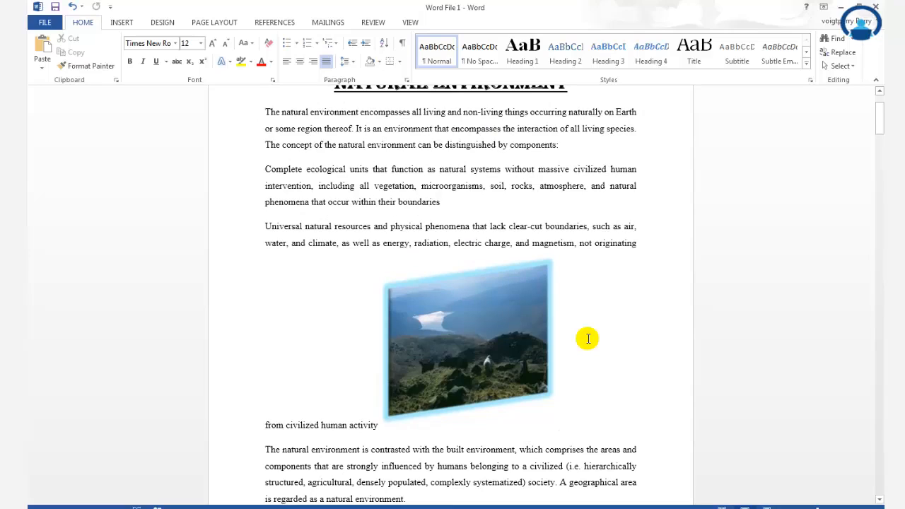
scroll(588, 339, "up", 2)
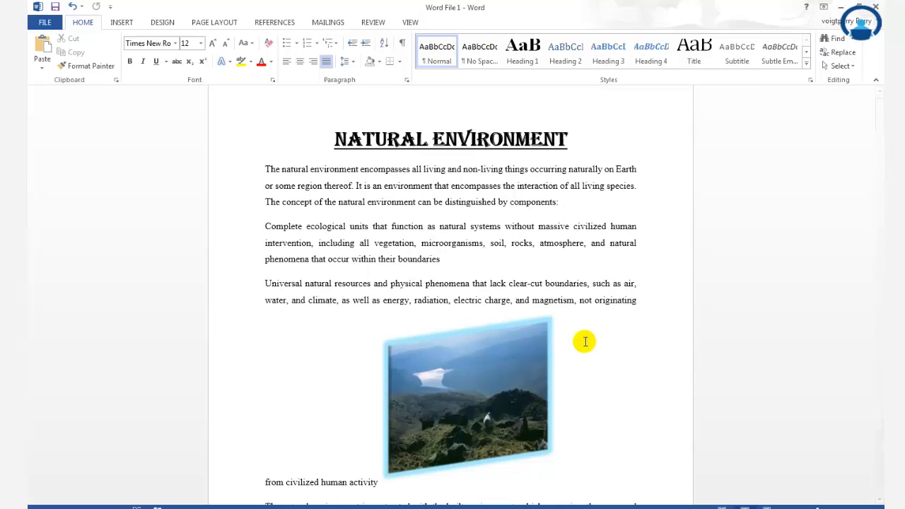
left_click(484, 363)
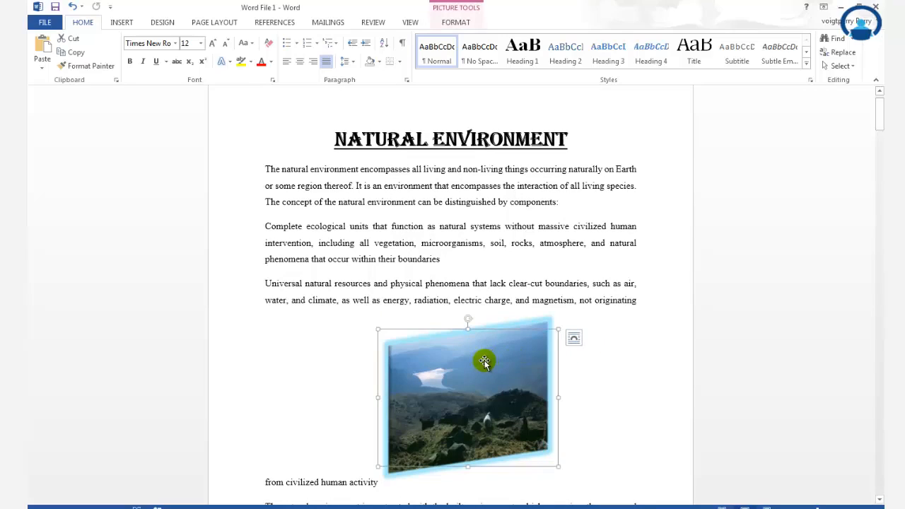
left_click(456, 22)
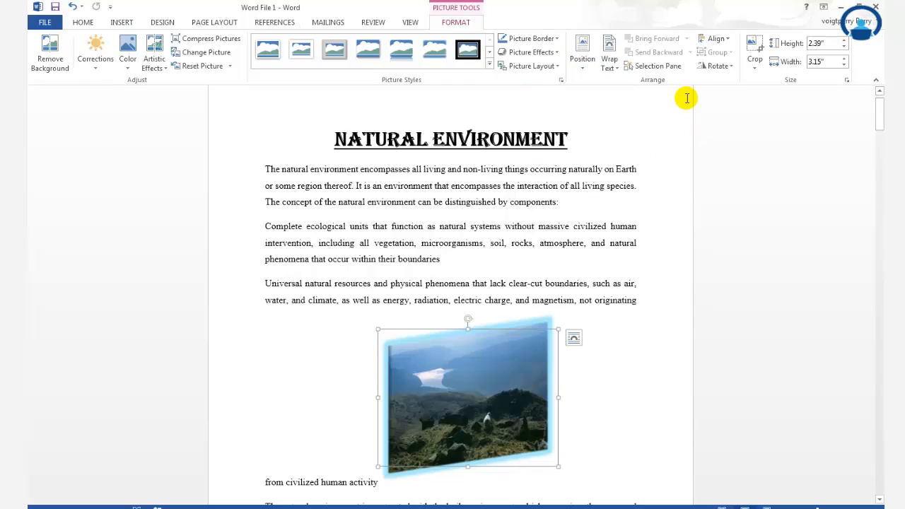
left_click(583, 70)
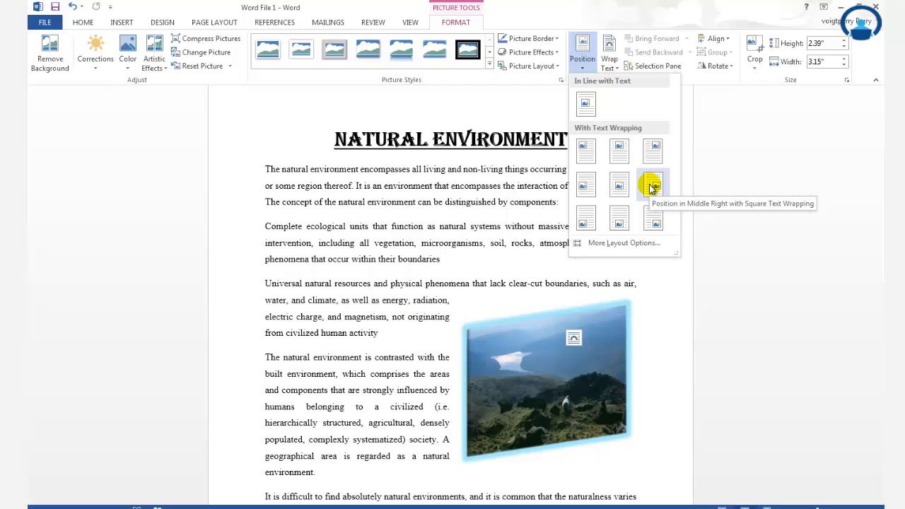
left_click(652, 187)
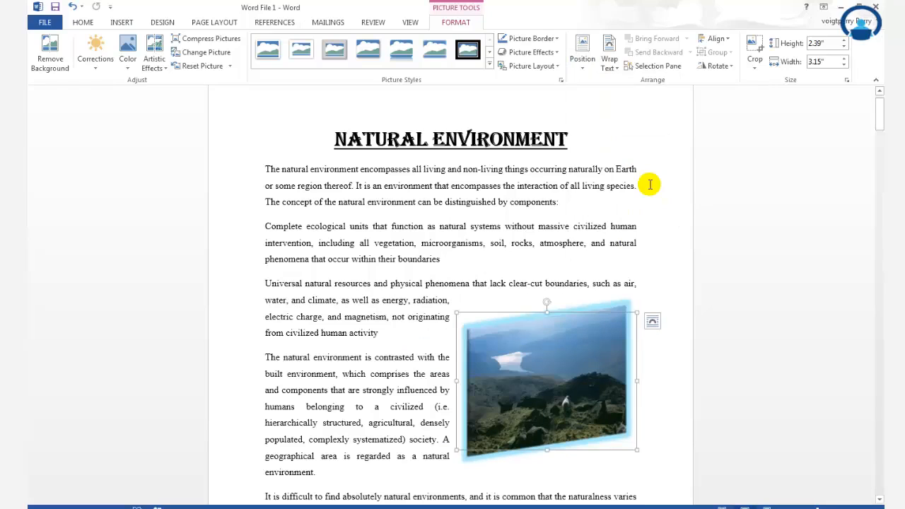
left_click(649, 262)
scroll(645, 264, "down", 3)
scroll(642, 264, "up", 2)
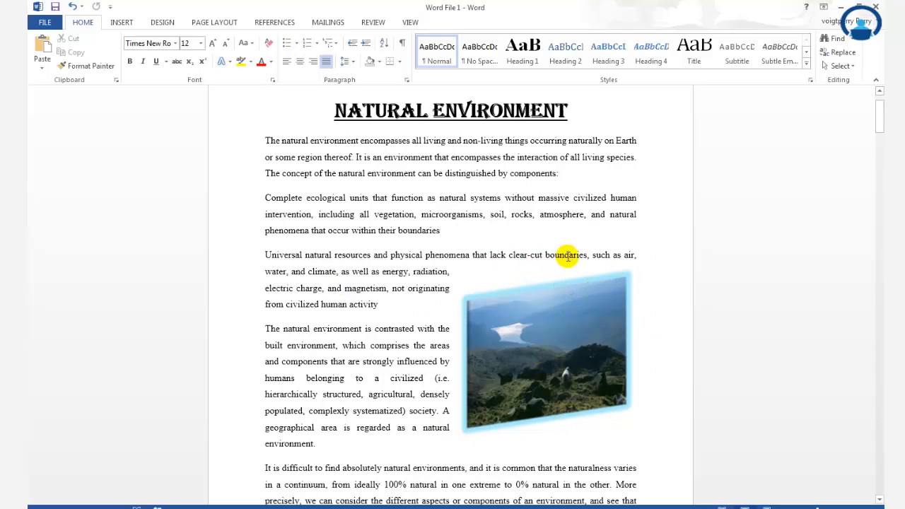
- Move the second page's landscape picture from the end of the savanna paragraph to the "Composition" heading line
scroll(567, 256, "down", 10)
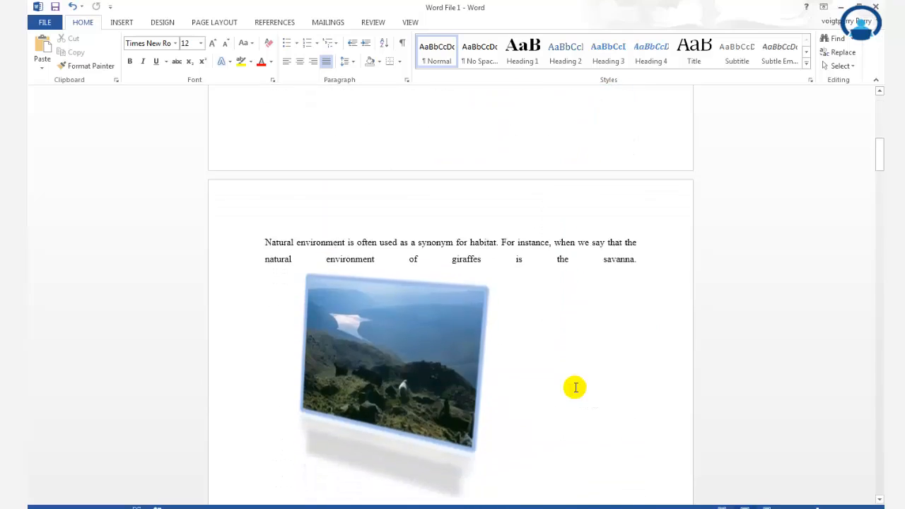
scroll(575, 387, "down", 3)
left_click(465, 396)
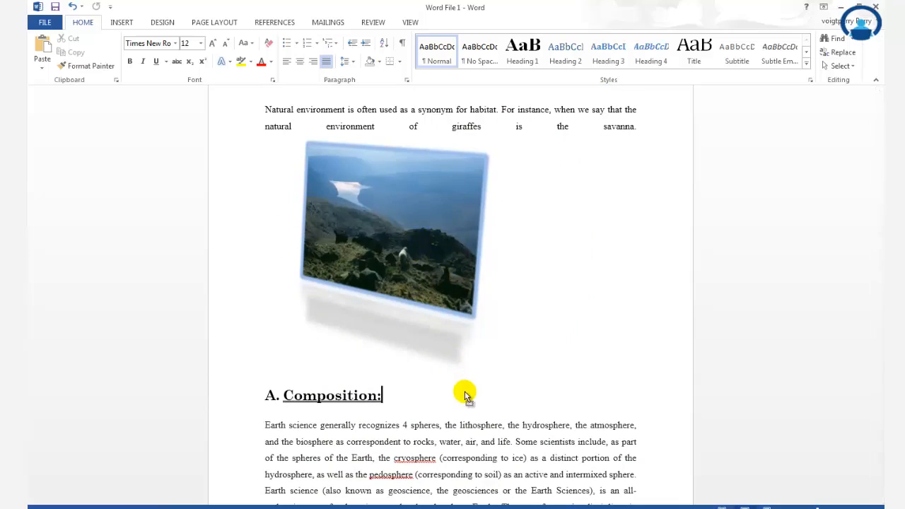
left_click_drag(465, 396, 467, 388)
scroll(501, 301, "up", 5)
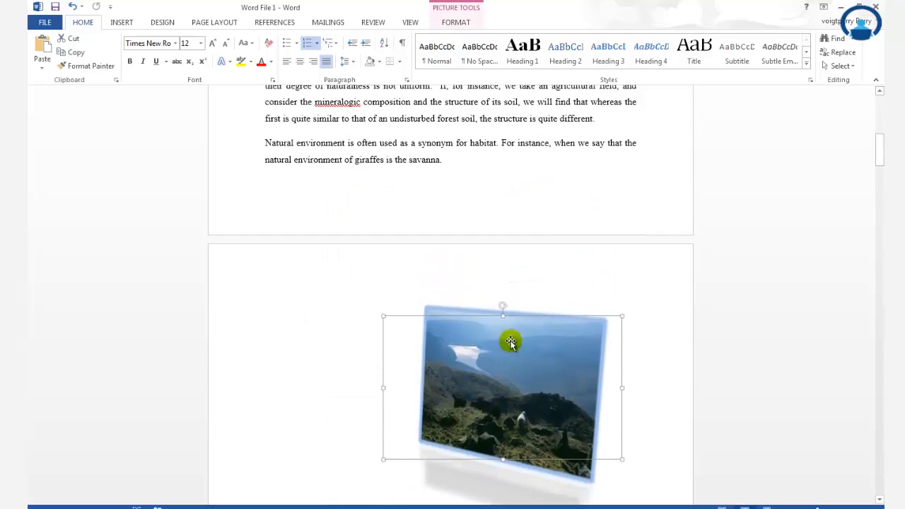
scroll(511, 343, "down", 3)
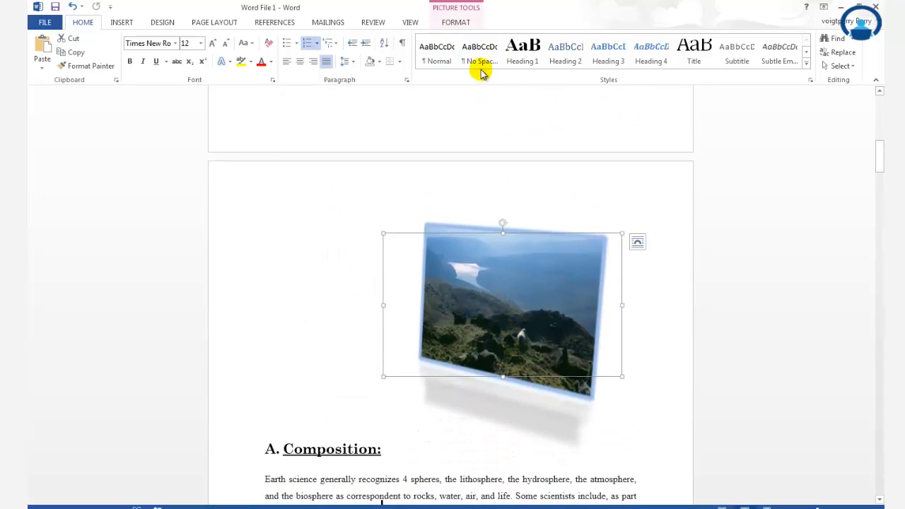
- Position the picture at the "Composition" heading in the middle center of the page with square text wrapping
left_click(456, 22)
left_click(582, 67)
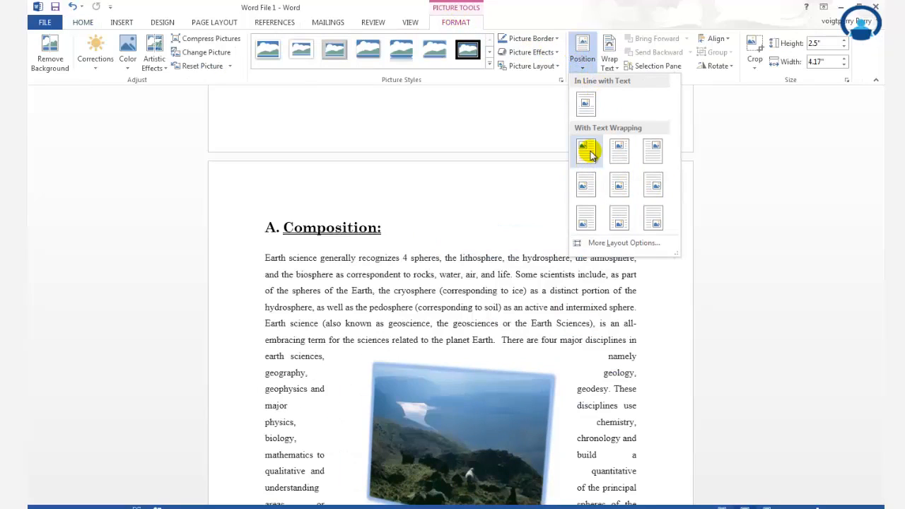
left_click(619, 185)
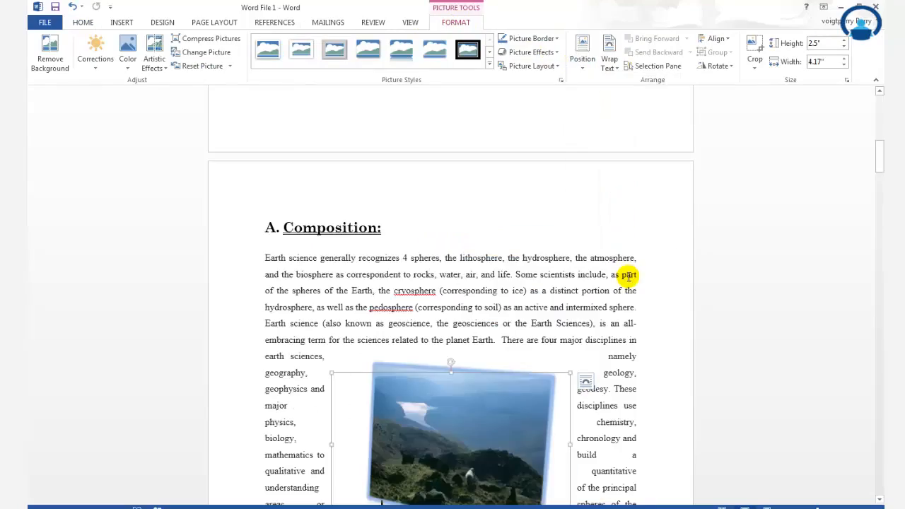
left_click(635, 292)
scroll(615, 328, "down", 3)
scroll(615, 328, "up", 2)
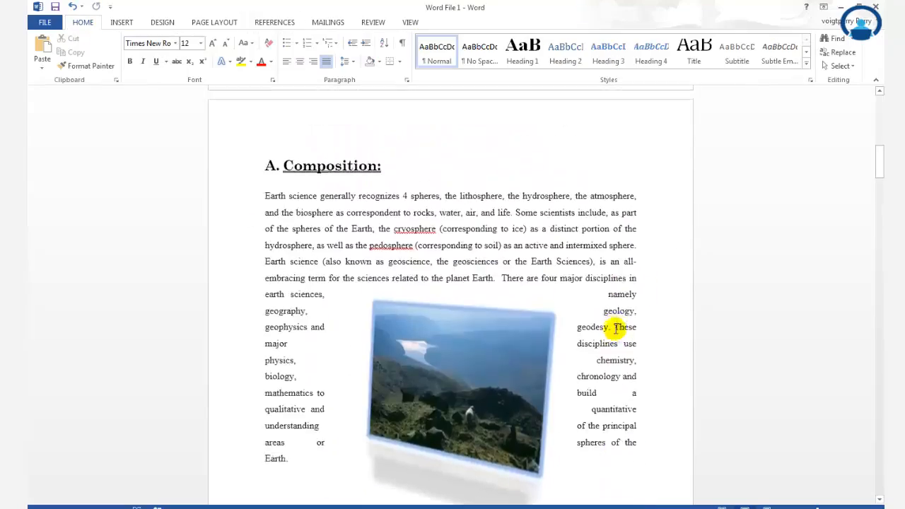
- Examine how the text flows around the repositioned pictures on the first two pages
scroll(615, 327, "up", 9)
scroll(616, 329, "down", 2)
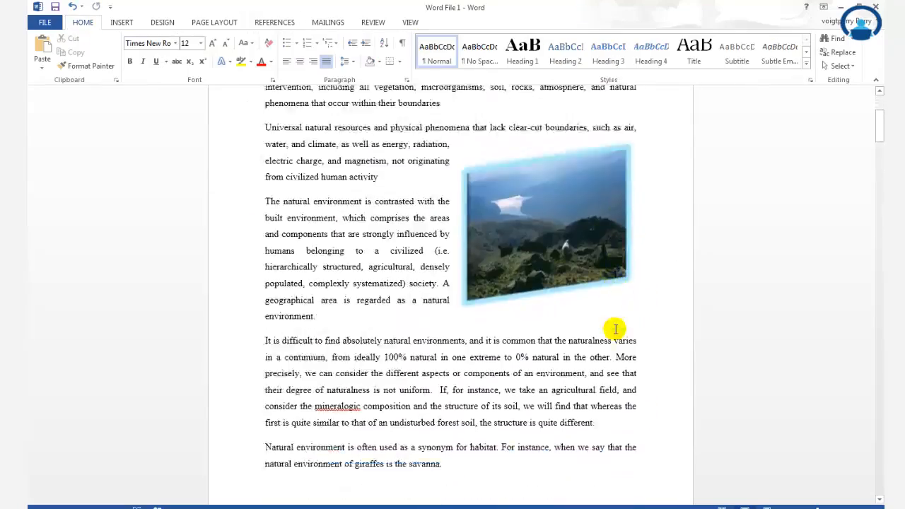
scroll(615, 329, "down", 2)
scroll(615, 330, "up", 6)
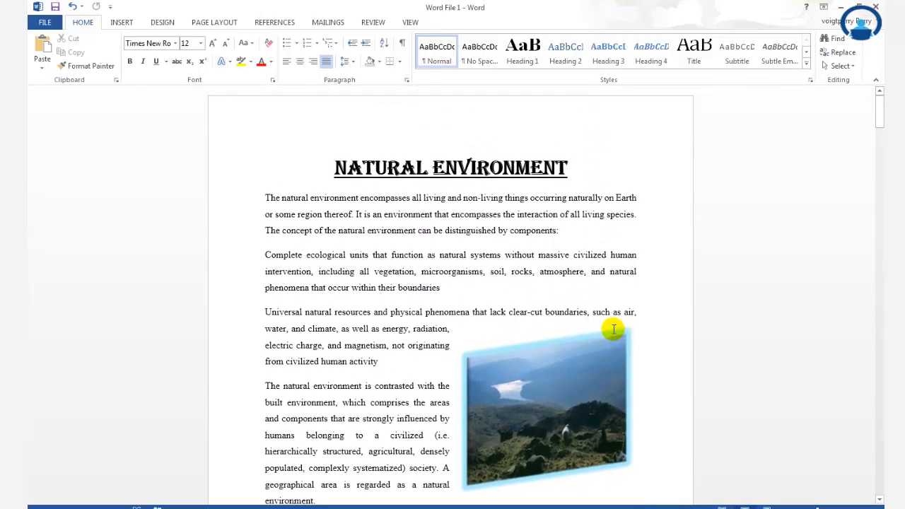
scroll(434, 342, "down", 1)
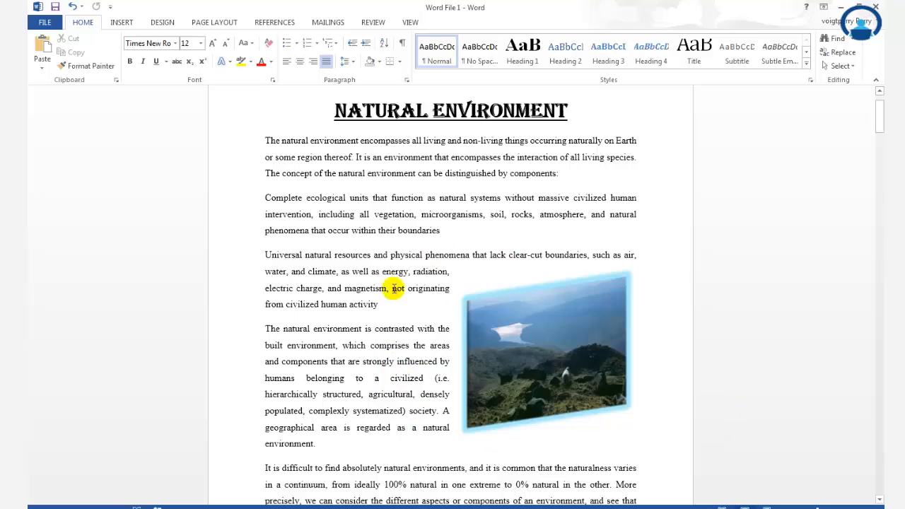
scroll(481, 456, "down", 10)
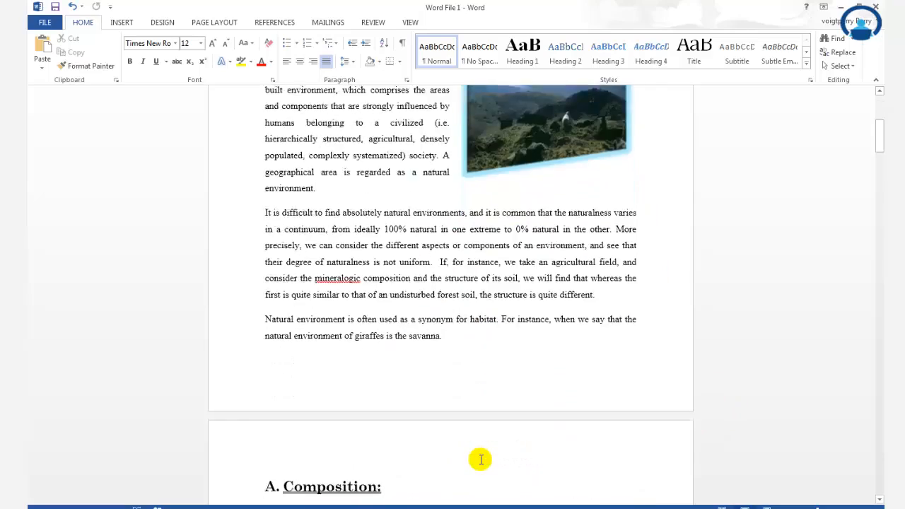
scroll(479, 460, "up", 4)
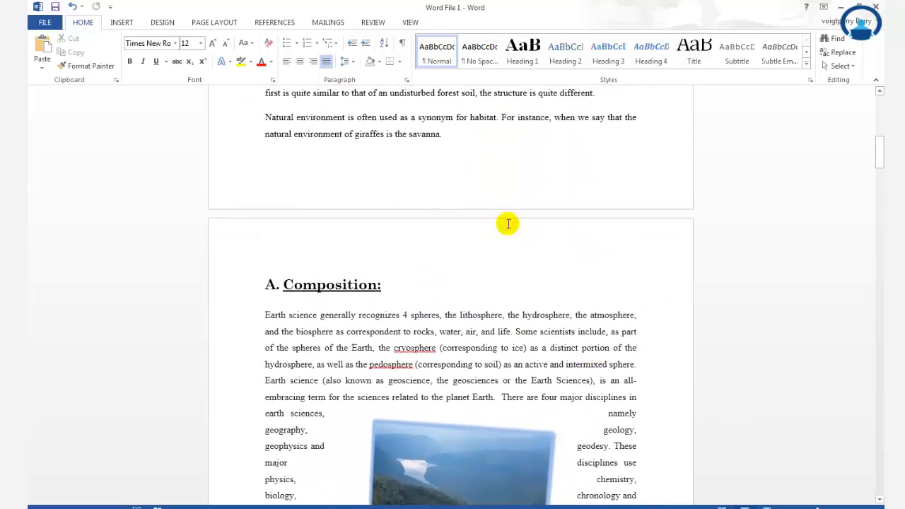
scroll(549, 364, "up", 9)
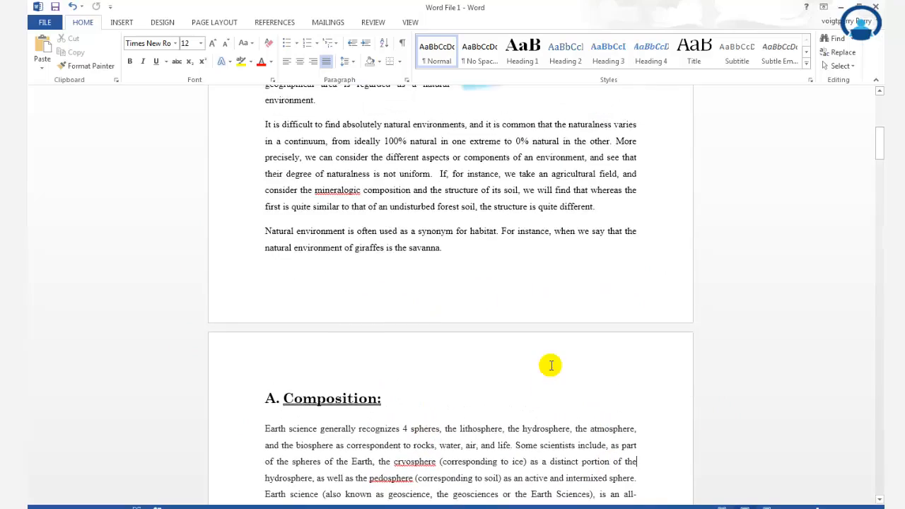
scroll(388, 285, "up", 5)
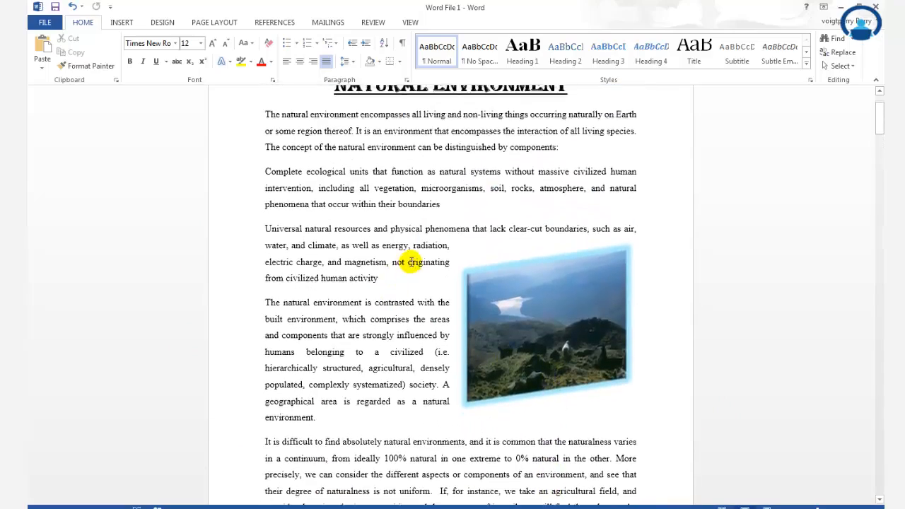
- Set the text wrapping of the "Natural Environment" page's picture to Square
left_click(592, 395)
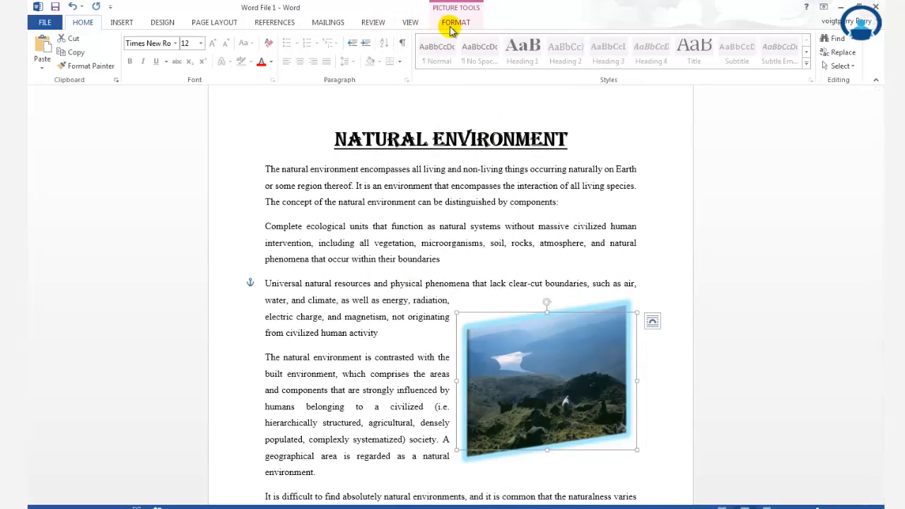
left_click(454, 27)
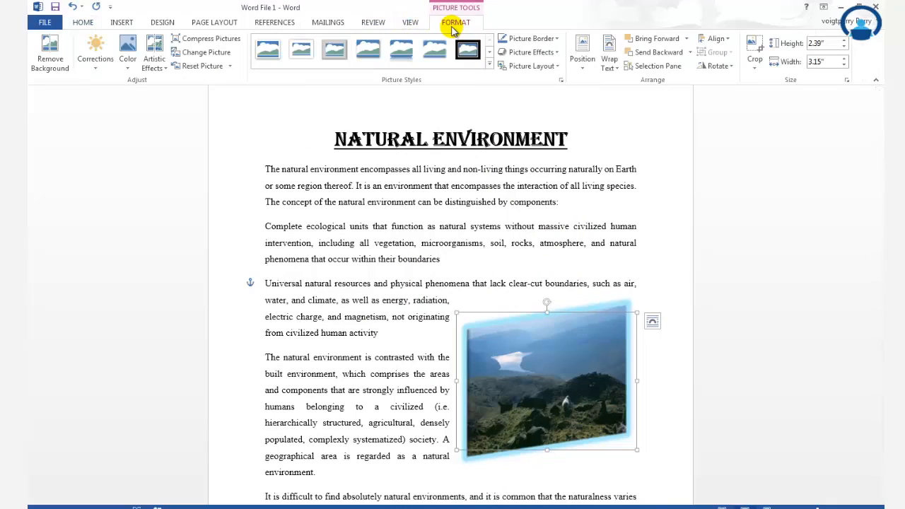
left_click(612, 68)
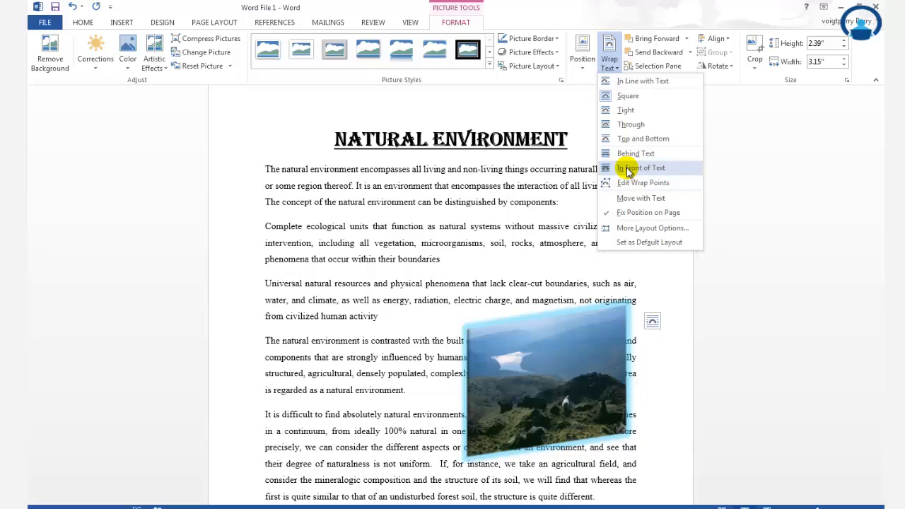
left_click(634, 95)
left_click(677, 264)
scroll(565, 319, "down", 3)
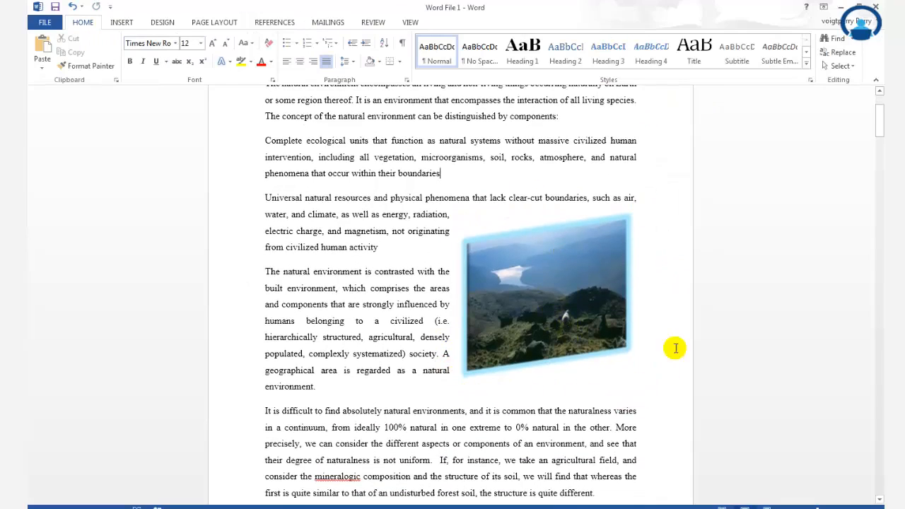
- Set the text wrapping of the picture in the "Composition" section to Square
scroll(531, 490, "down", 15)
left_click(481, 333)
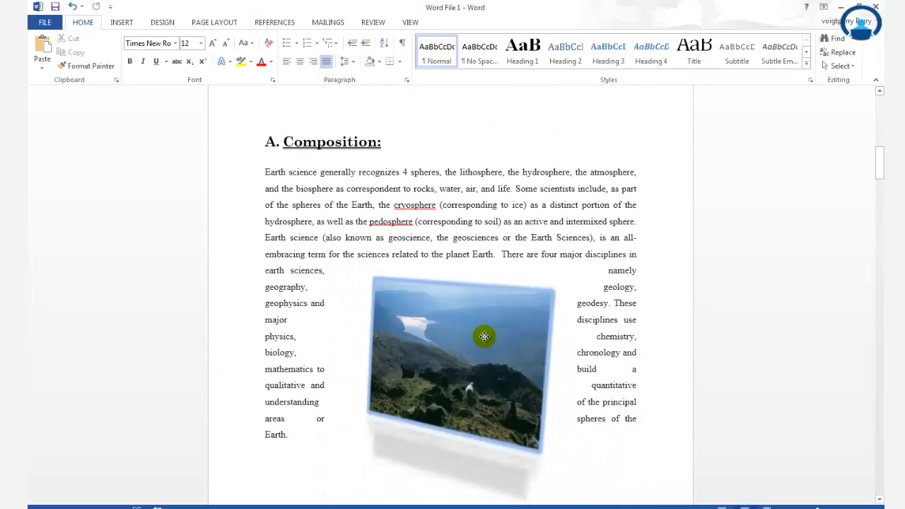
left_click(455, 22)
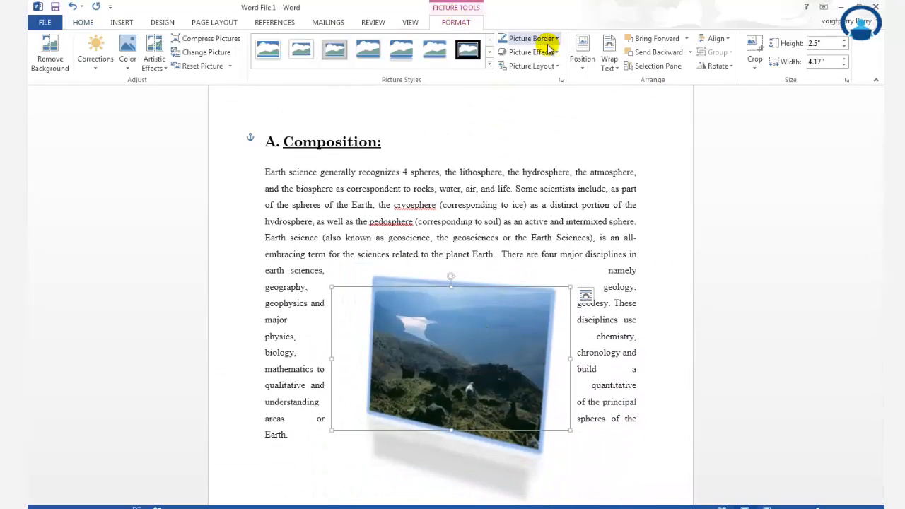
left_click(607, 62)
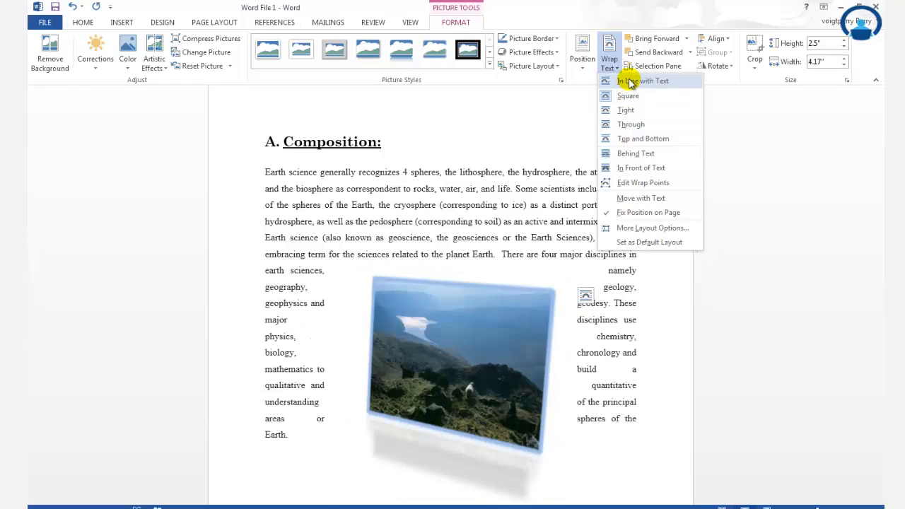
left_click(628, 96)
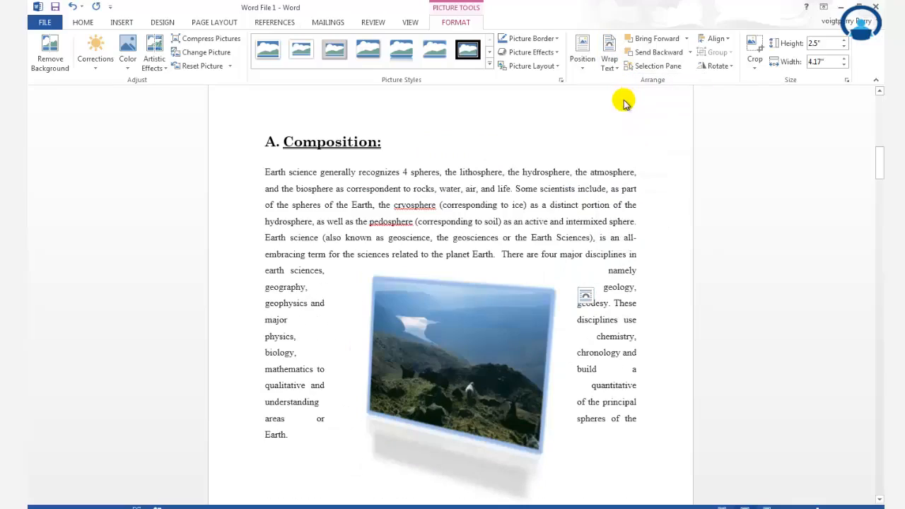
left_click(667, 293)
scroll(596, 379, "down", 1)
- Review the square-wrapped pictures and surrounding paragraphs across the first two pages
scroll(596, 379, "up", 10)
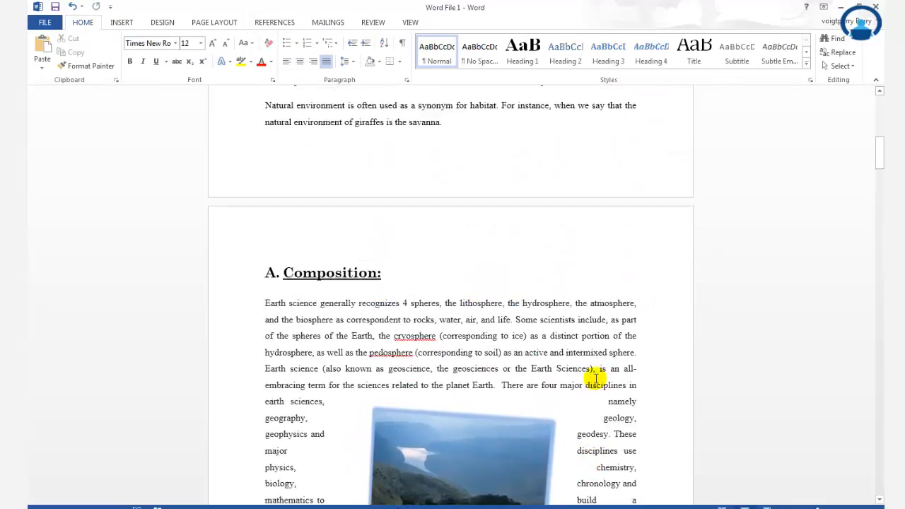
scroll(592, 373, "up", 3)
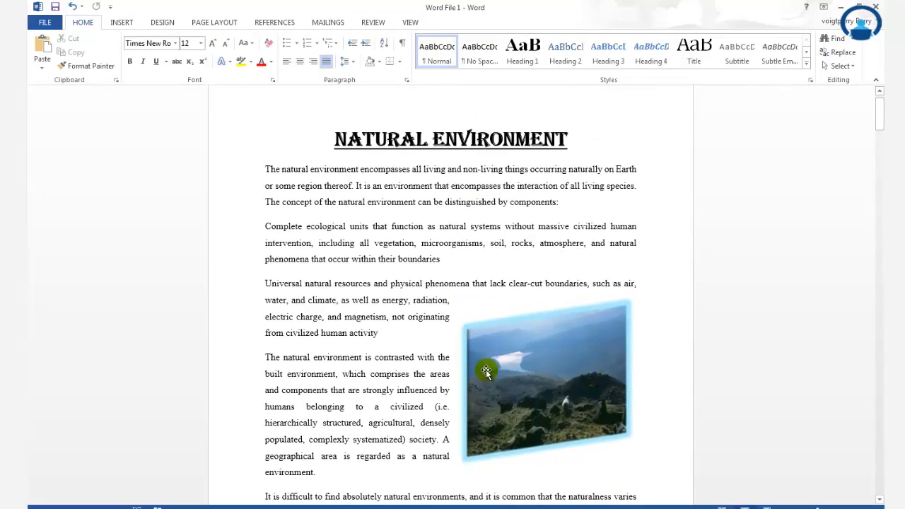
scroll(486, 365, "down", 10)
scroll(487, 391, "down", 6)
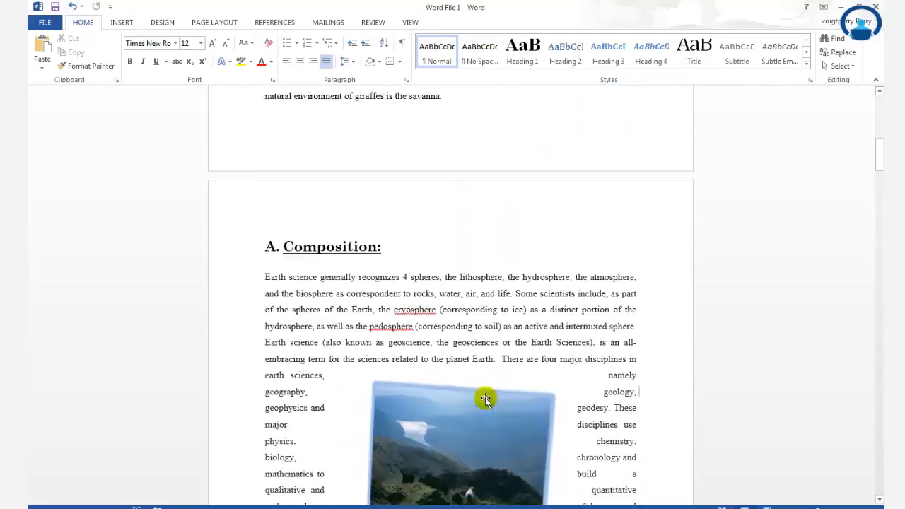
scroll(487, 397, "up", 9)
scroll(486, 398, "up", 3)
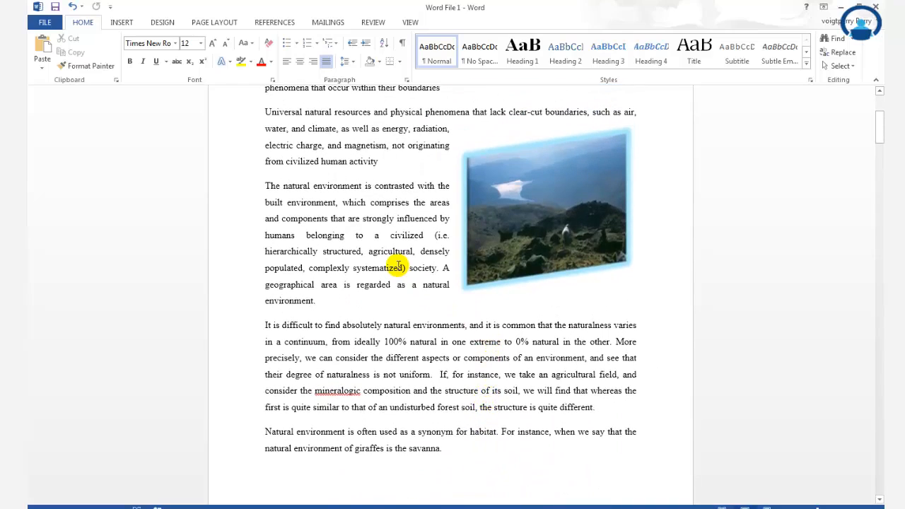
scroll(480, 455, "up", 5)
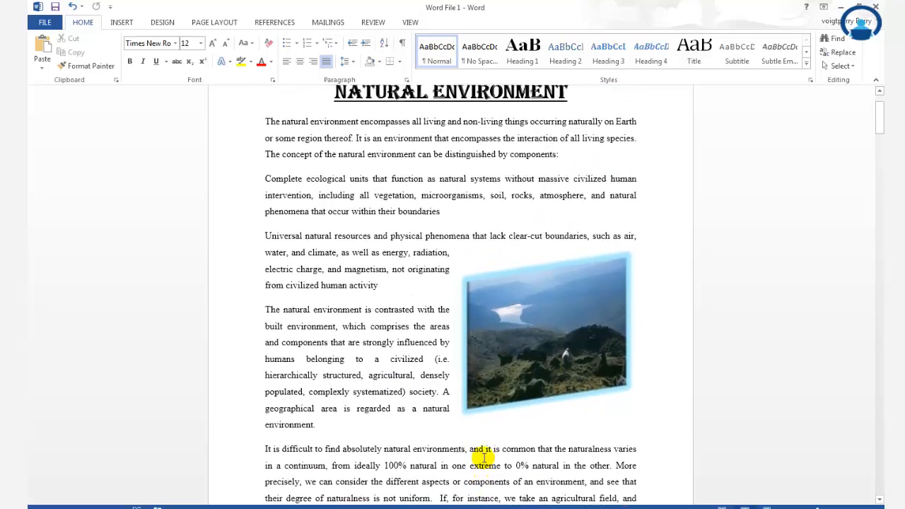
- Crop the right side of the "Natural Environment" page's picture to a width of 2.57"
left_click(548, 367)
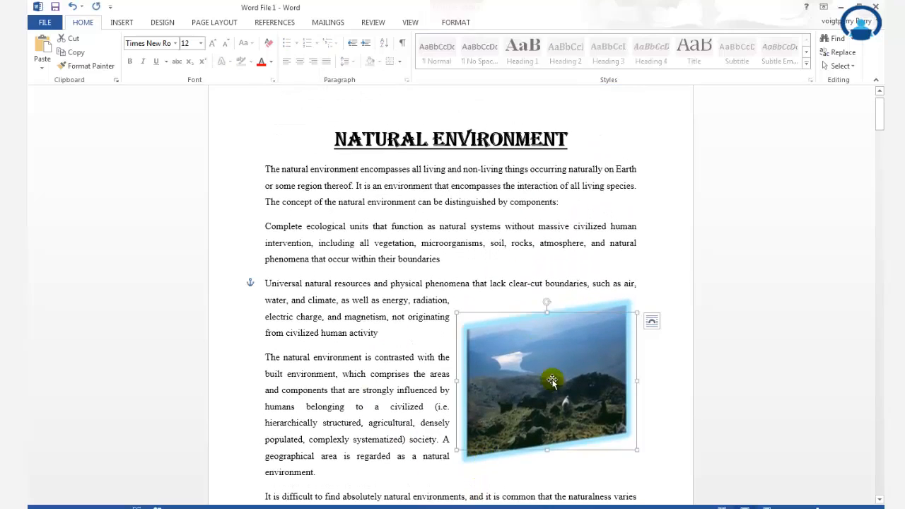
left_click(456, 22)
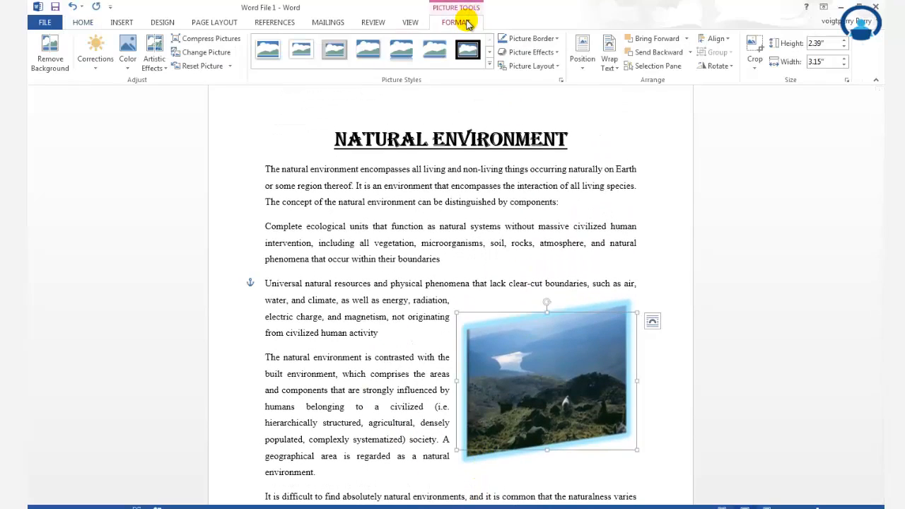
left_click(756, 64)
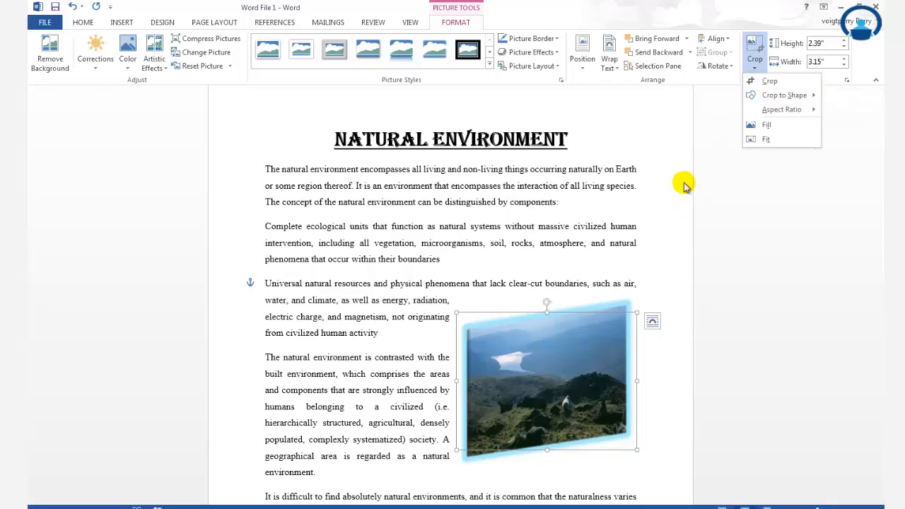
left_click(764, 83)
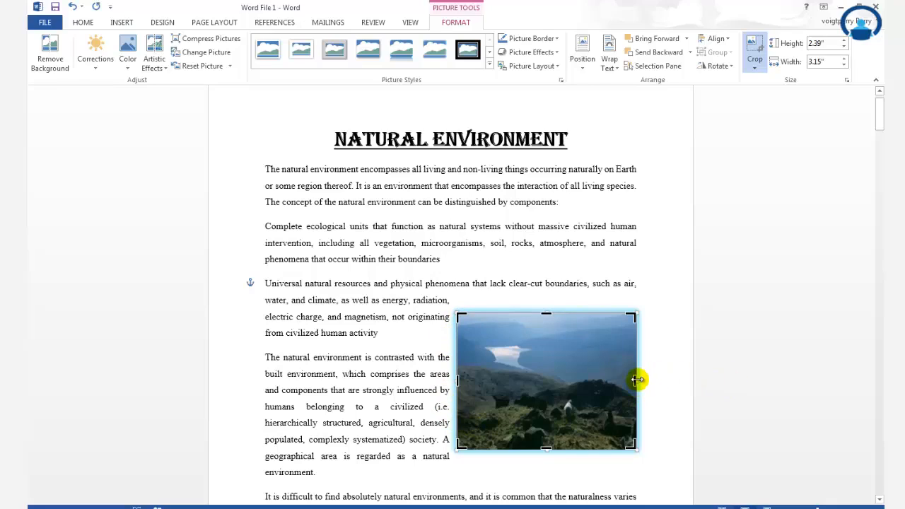
left_click_drag(635, 380, 603, 381)
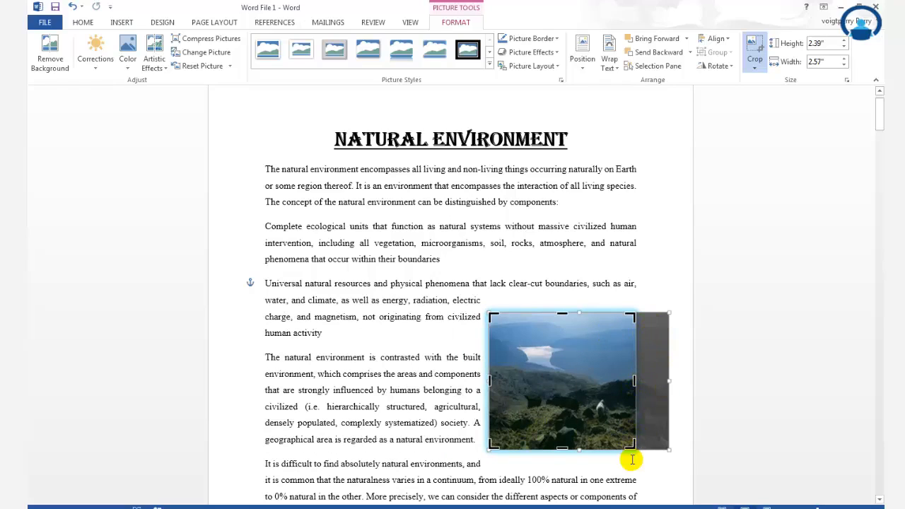
left_click(668, 252)
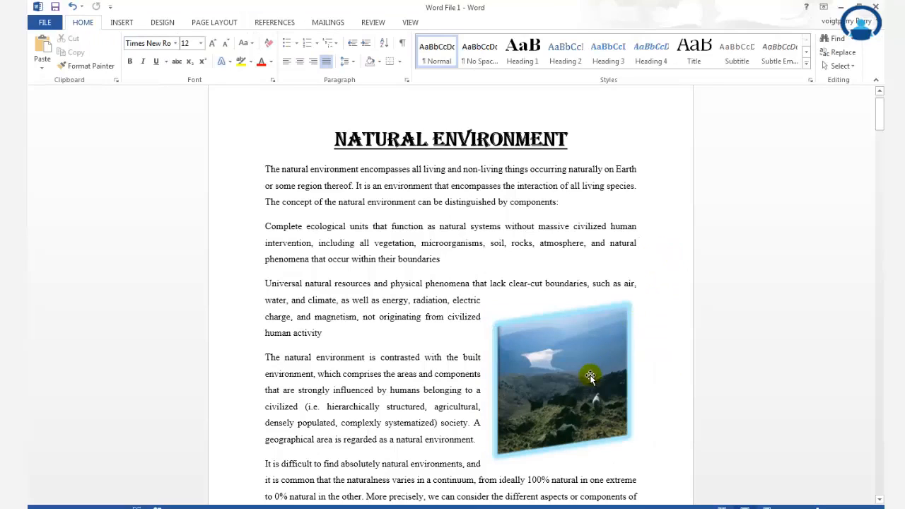
- Restore the cropped right part of the "Natural Environment" picture by extending its crop area to the full image
left_click(589, 377)
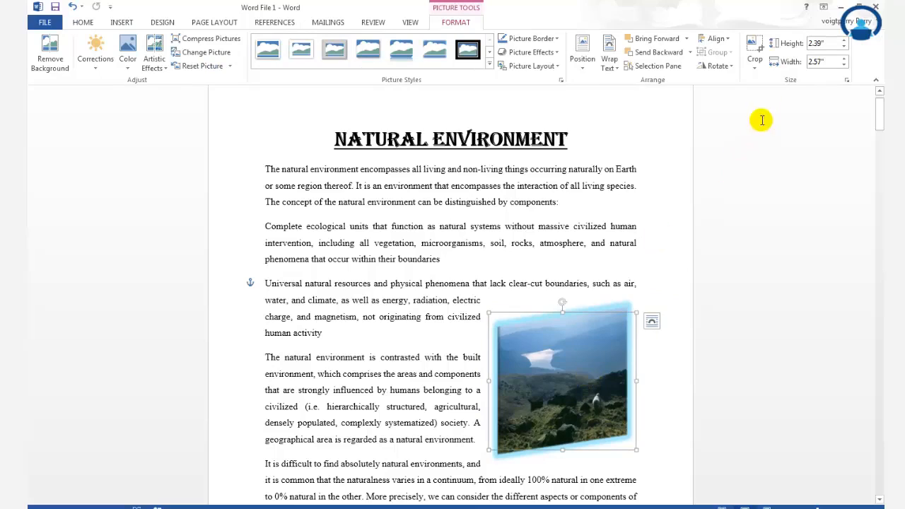
left_click(753, 51)
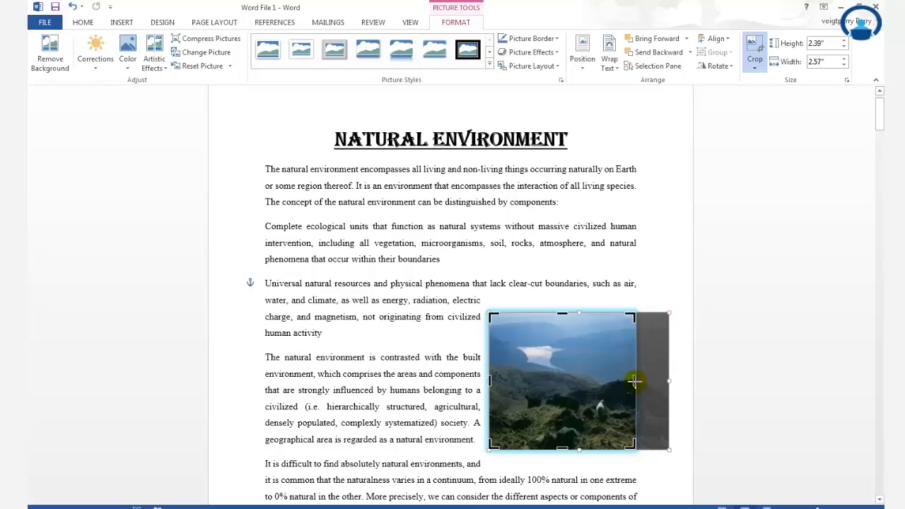
left_click_drag(635, 382, 670, 386)
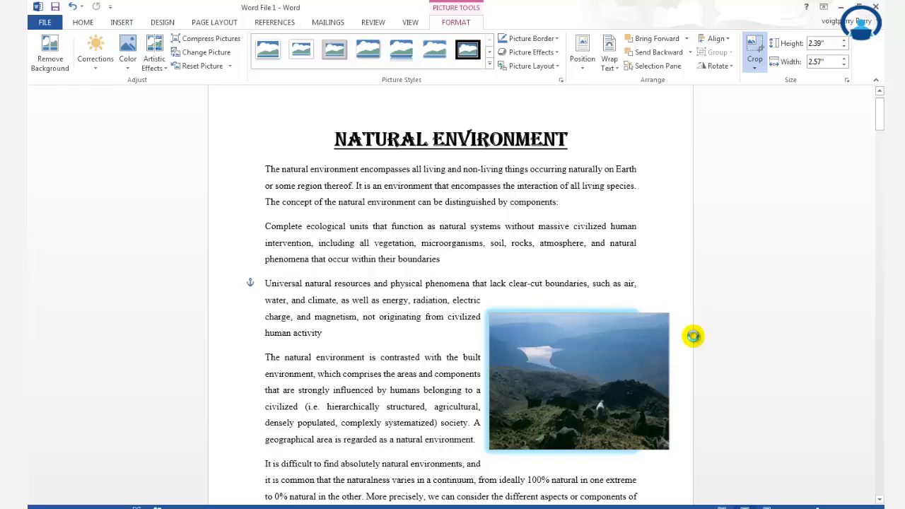
key("Escape")
left_click(661, 247)
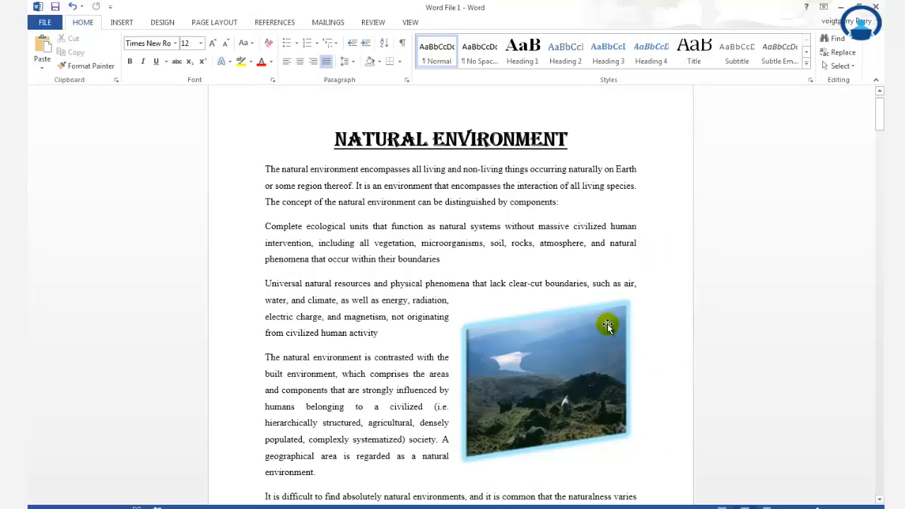
- Rotate the "Natural Environment" picture slightly clockwise so that it sits tilted beside the text
left_click(594, 347)
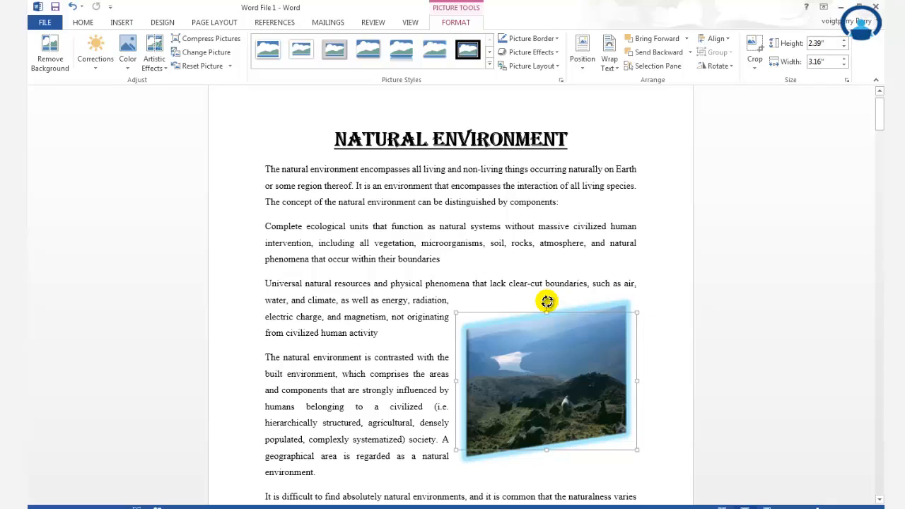
mouse_move(554, 299)
left_mouse_down()
mouse_move(473, 301)
mouse_move(525, 329)
mouse_move(523, 353)
mouse_move(541, 376)
mouse_move(491, 318)
mouse_move(541, 297)
left_mouse_up()
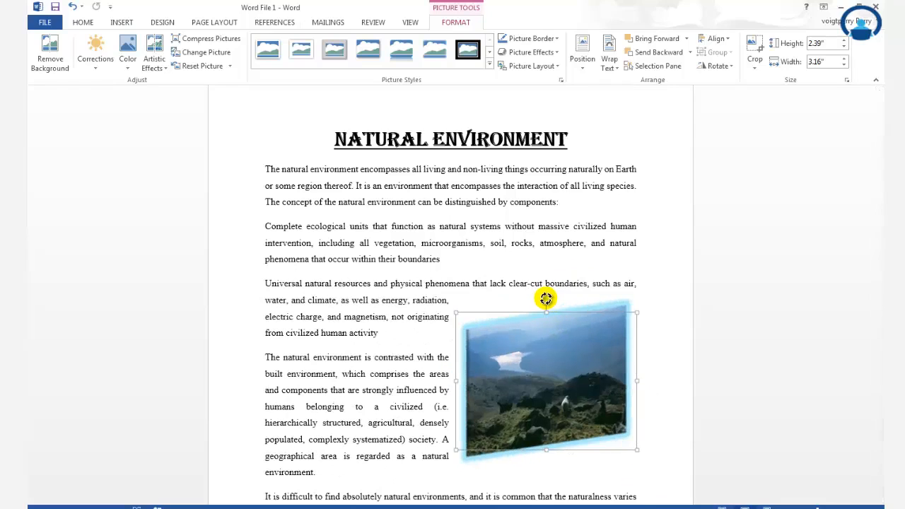
left_click(576, 298)
left_click(556, 339)
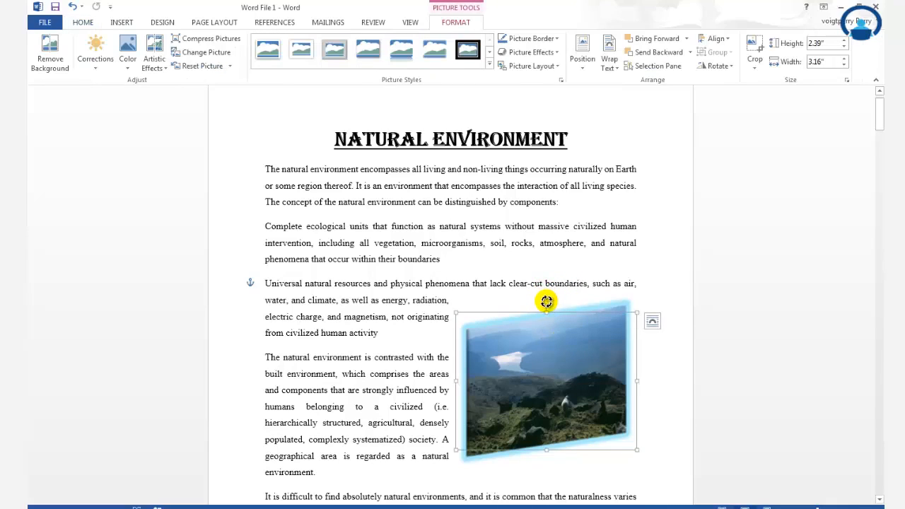
left_click_drag(545, 295, 568, 305)
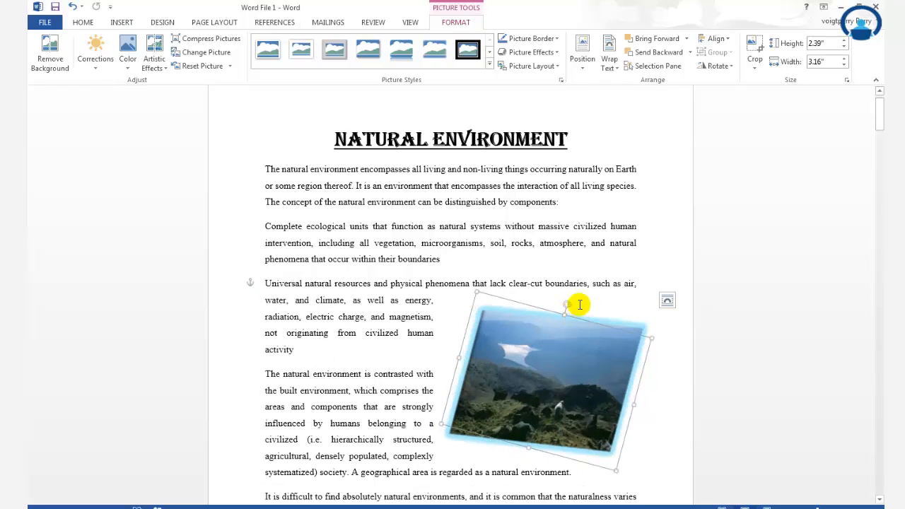
left_click(591, 307)
- Shrink the "Natural Environment" picture from its lower-left corner to 1.96" high and 2.59" wide
left_click(570, 349)
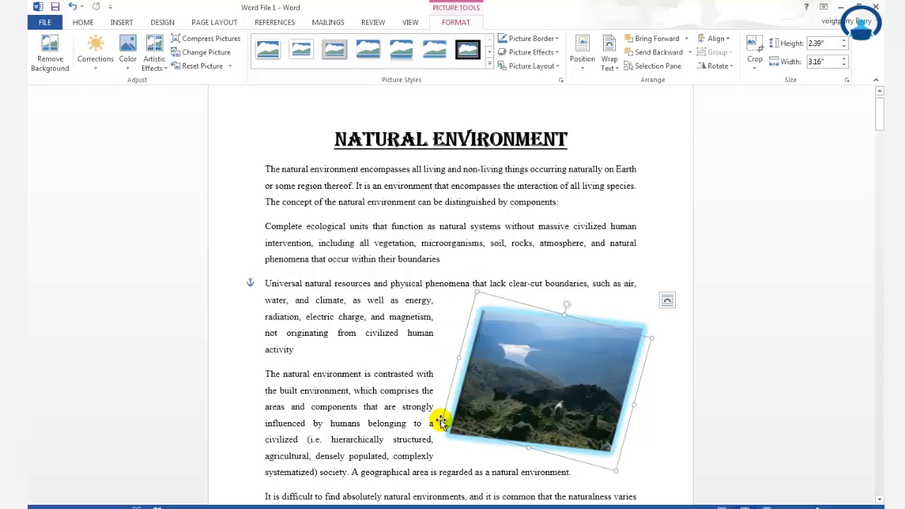
left_click_drag(438, 422, 482, 407)
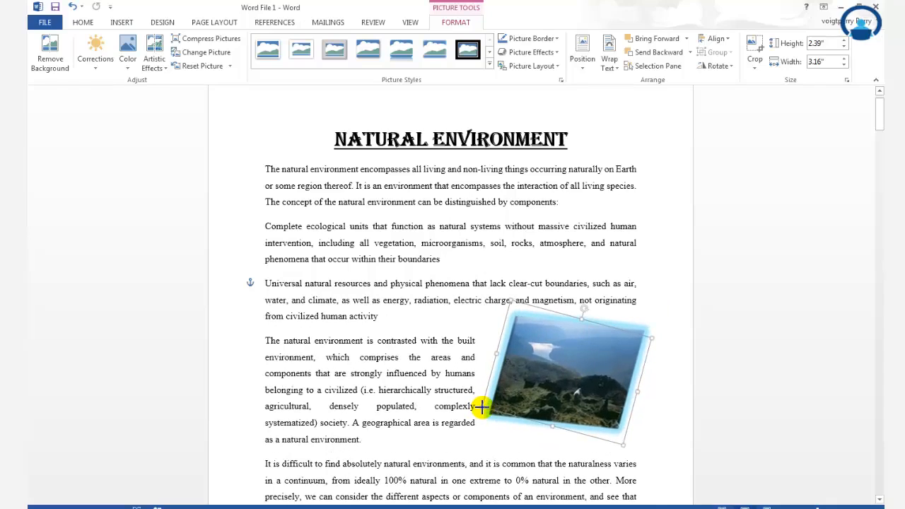
left_click(661, 440)
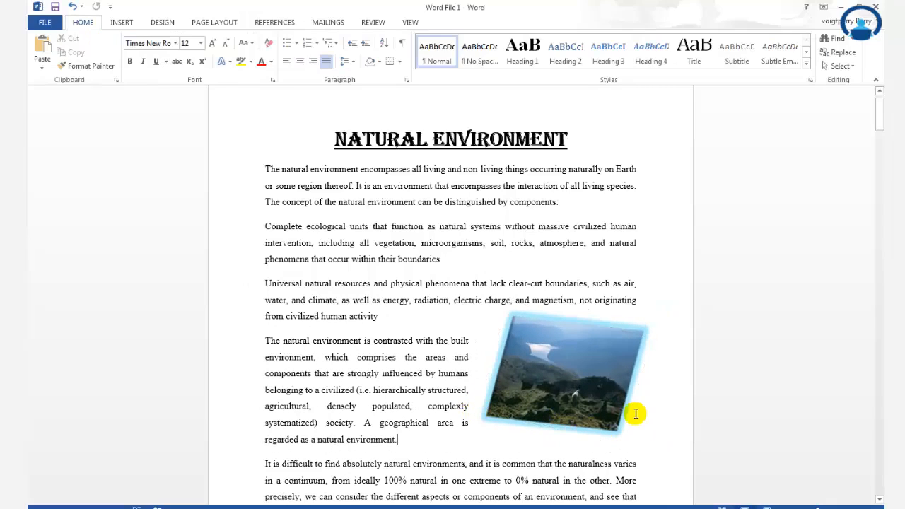
- Rotate the "Natural Environment" picture counterclockwise in two stages until its frame is level
left_click(587, 386)
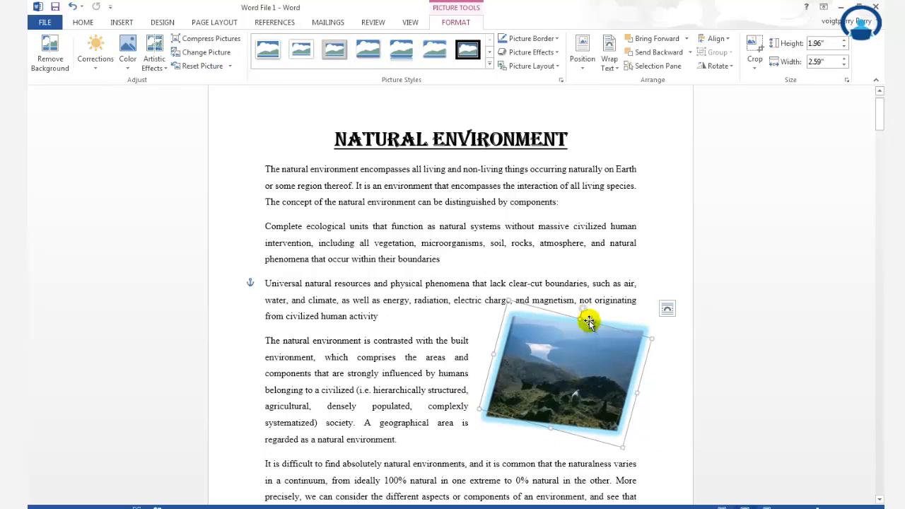
left_click_drag(585, 308, 570, 314)
left_click(594, 268)
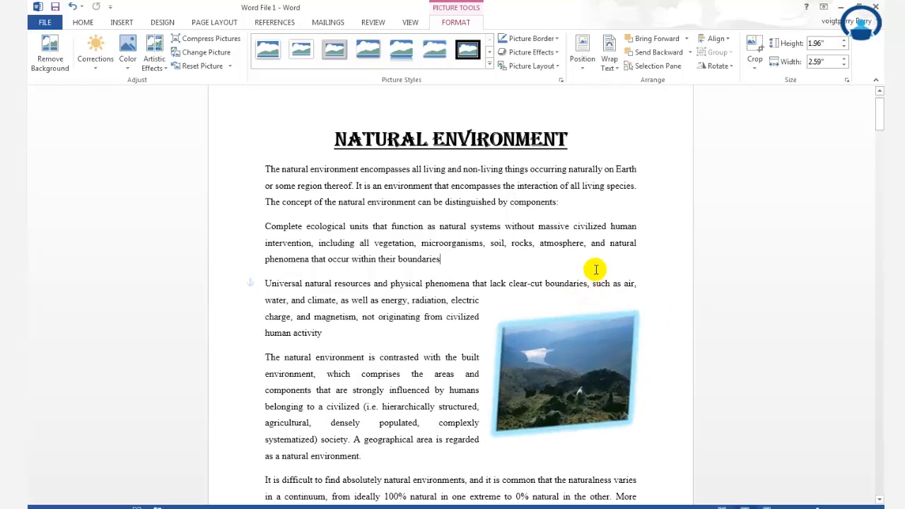
left_click(543, 364)
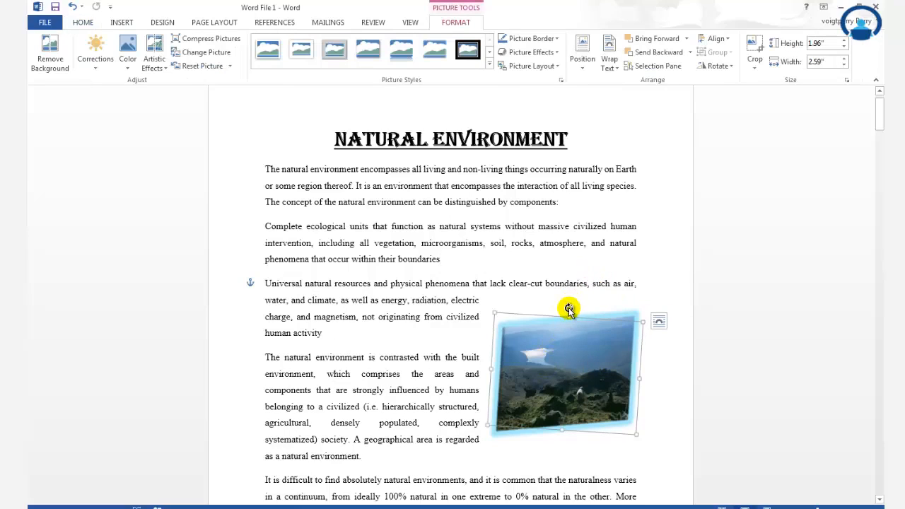
mouse_move(568, 306)
left_mouse_down()
mouse_move(582, 331)
mouse_move(565, 301)
left_mouse_up()
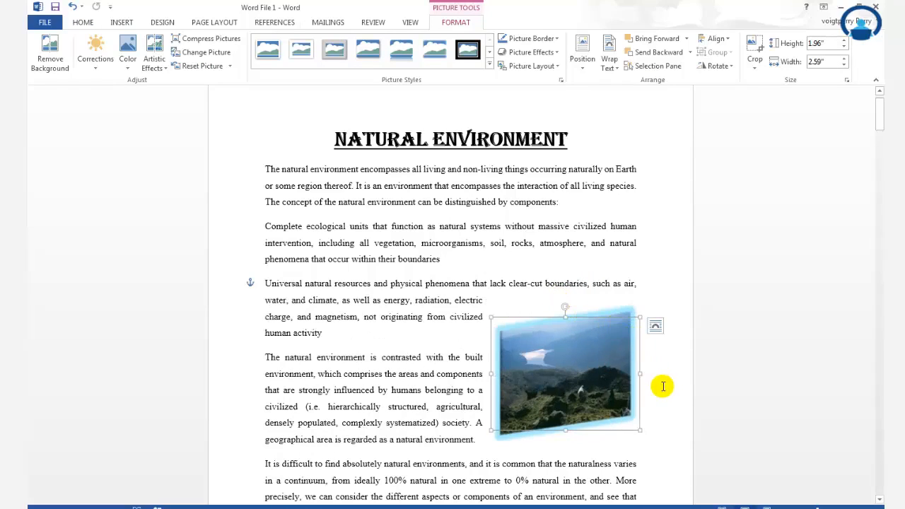
left_click(663, 394)
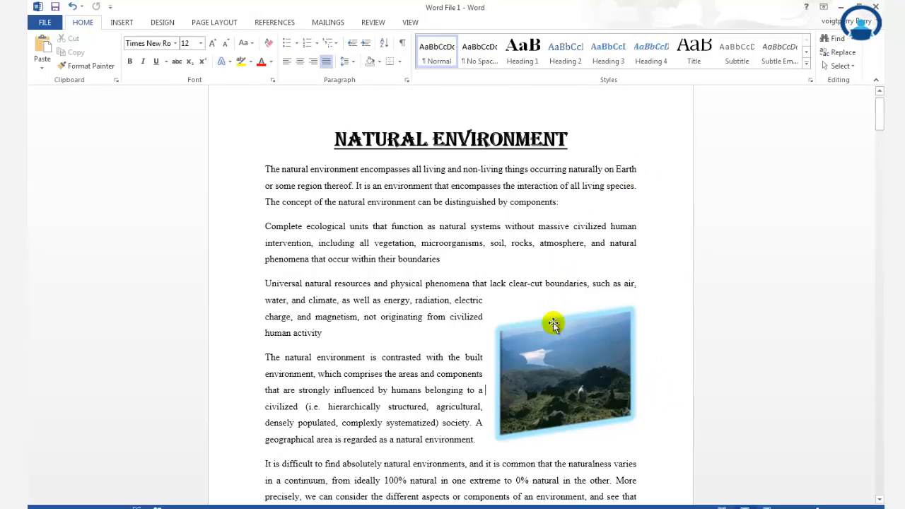
- Select the "Natural Environment" picture for further formatting
left_click(554, 353)
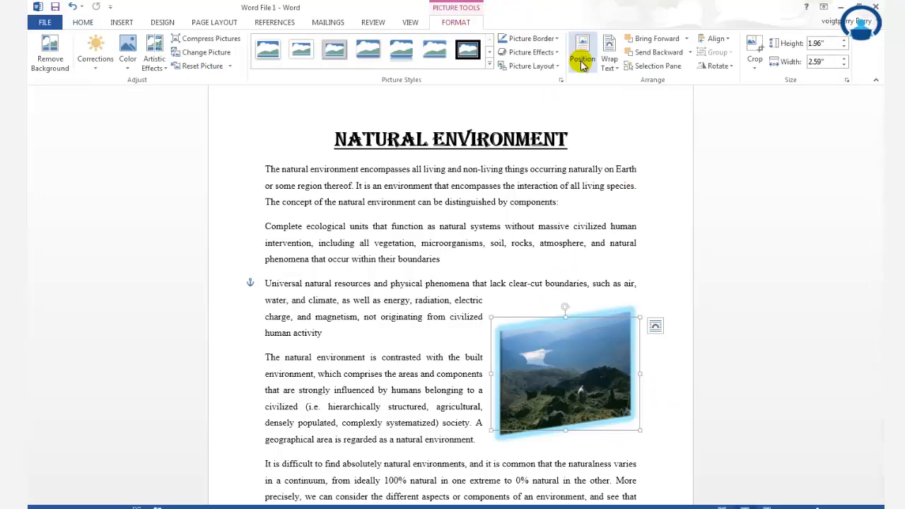